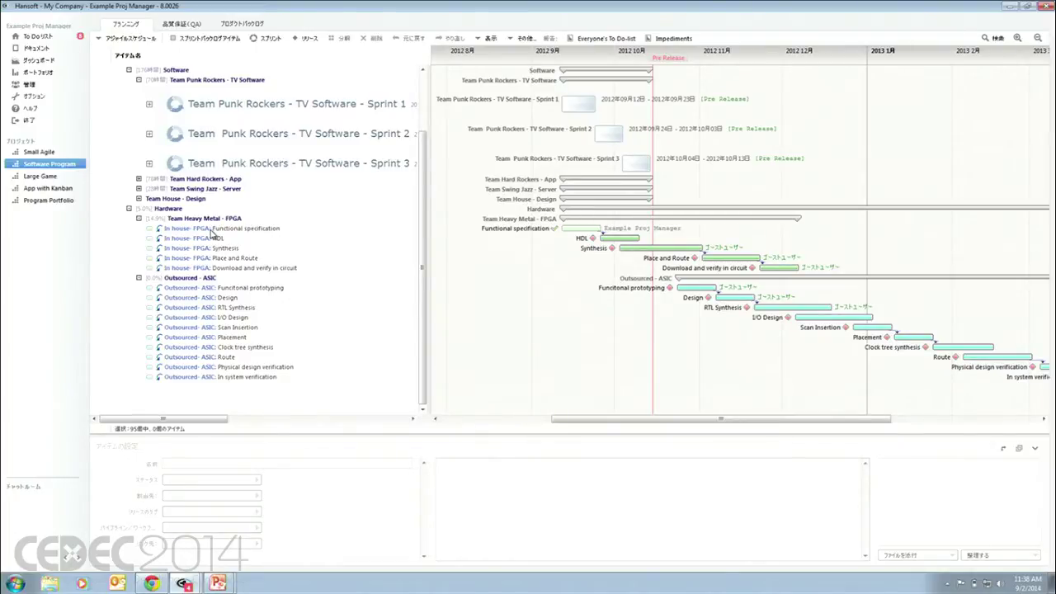
Switch to the PowerPoint slide show and advance from the Mixed Methodology slide to the Role Based slide.
{"action": "key", "text": "alt+Tab"}
{"action": "key", "text": "alt+Tab"}
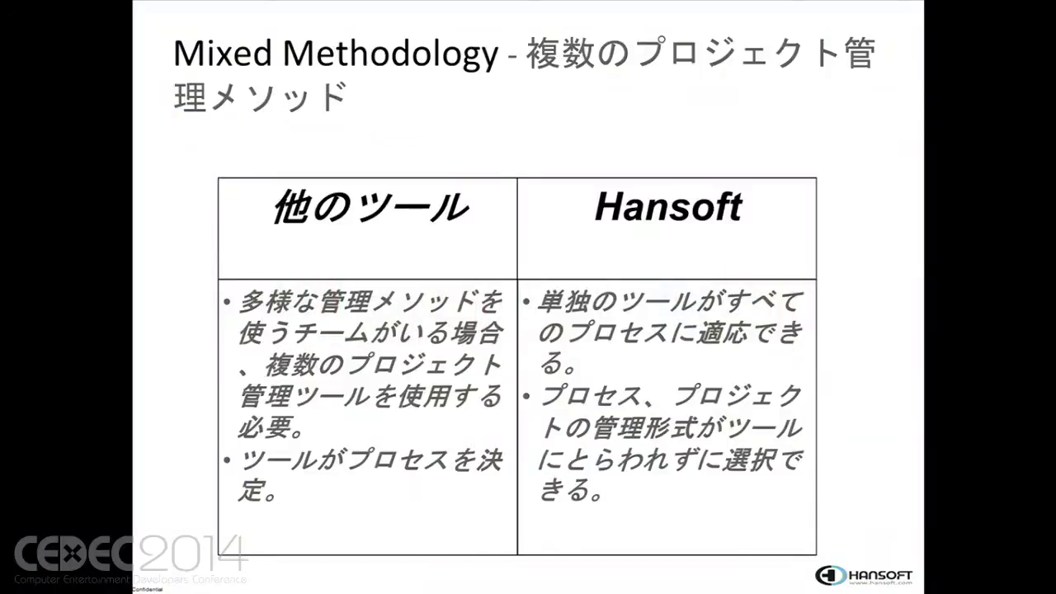
{"action": "key", "text": "Right"}
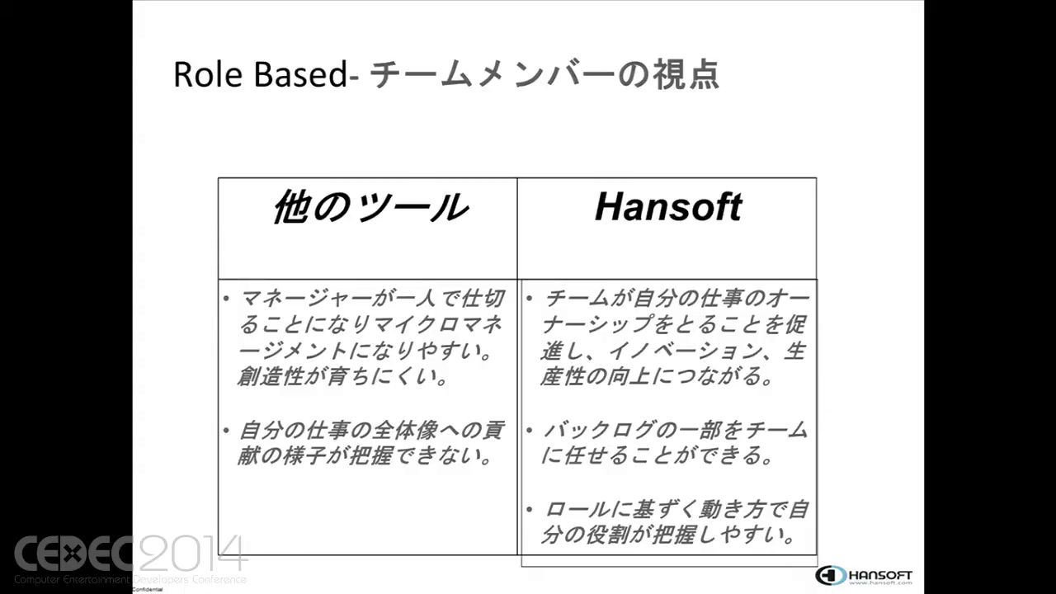
Switch to the Hansoft window of the artist account and maximize it.
{"action": "key", "text": "super+Tab"}
{"action": "key", "text": "super+shift+Tab"}
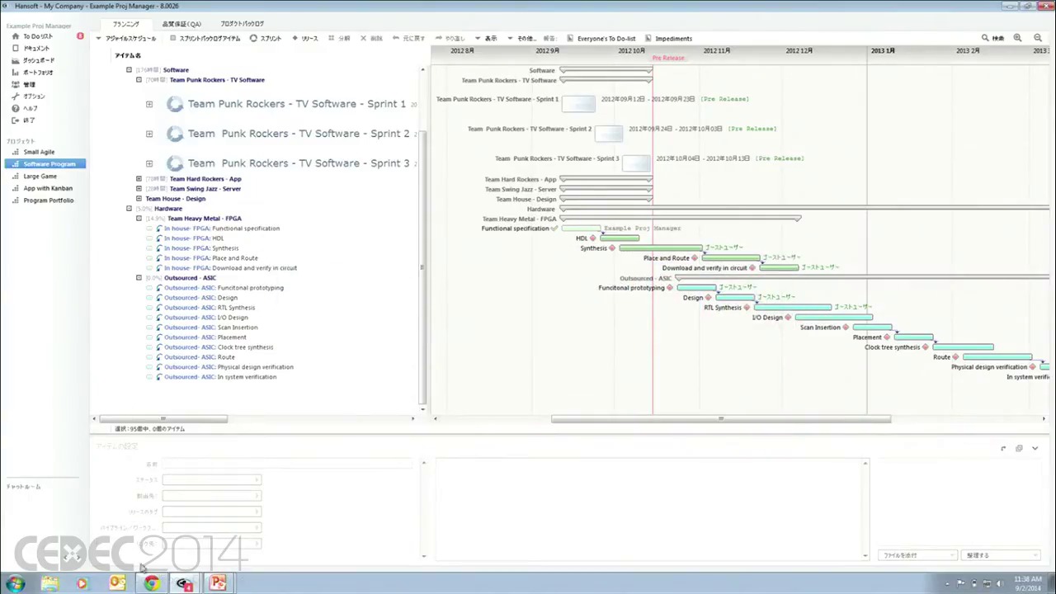
{"action": "mouse_move", "coordinate": [188, 583]}
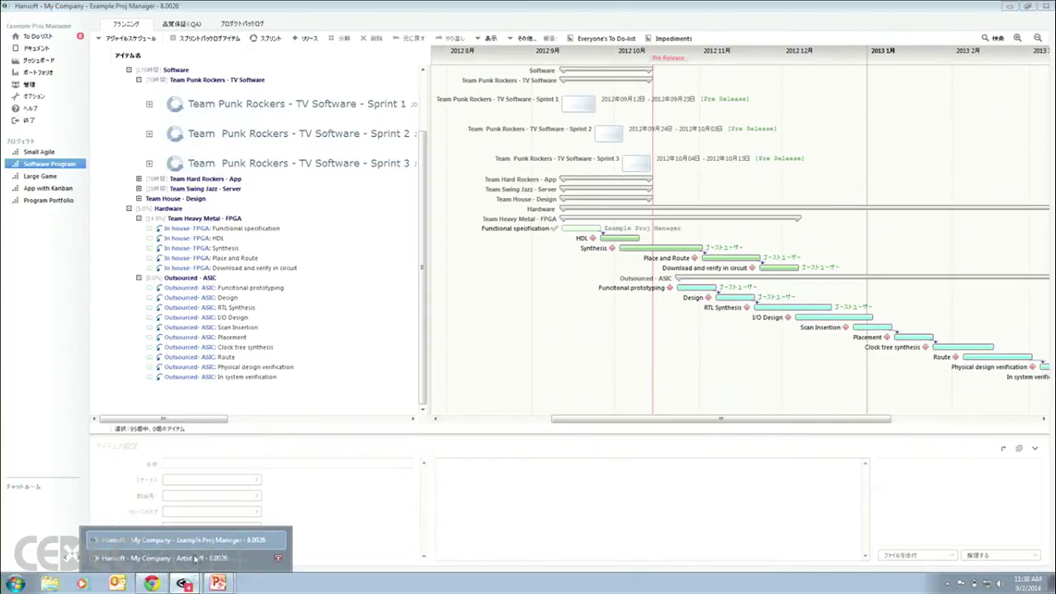
{"action": "left_click", "coordinate": [191, 559]}
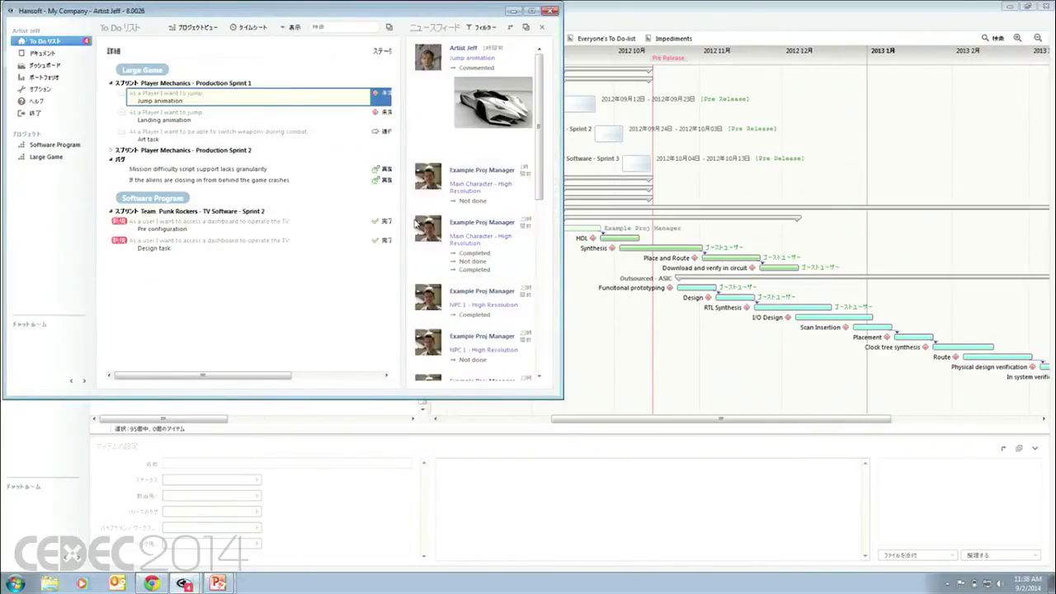
{"action": "left_click", "coordinate": [534, 11]}
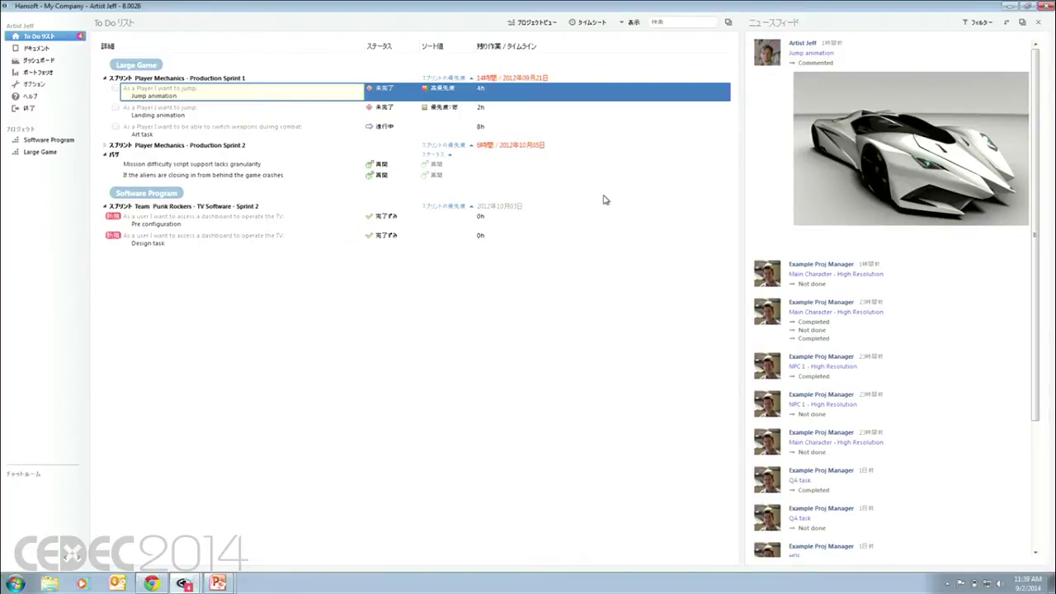
Detach the To Do list into its own maximized window and open the Jump animation task's details in a widened pane.
{"action": "left_click", "coordinate": [729, 23]}
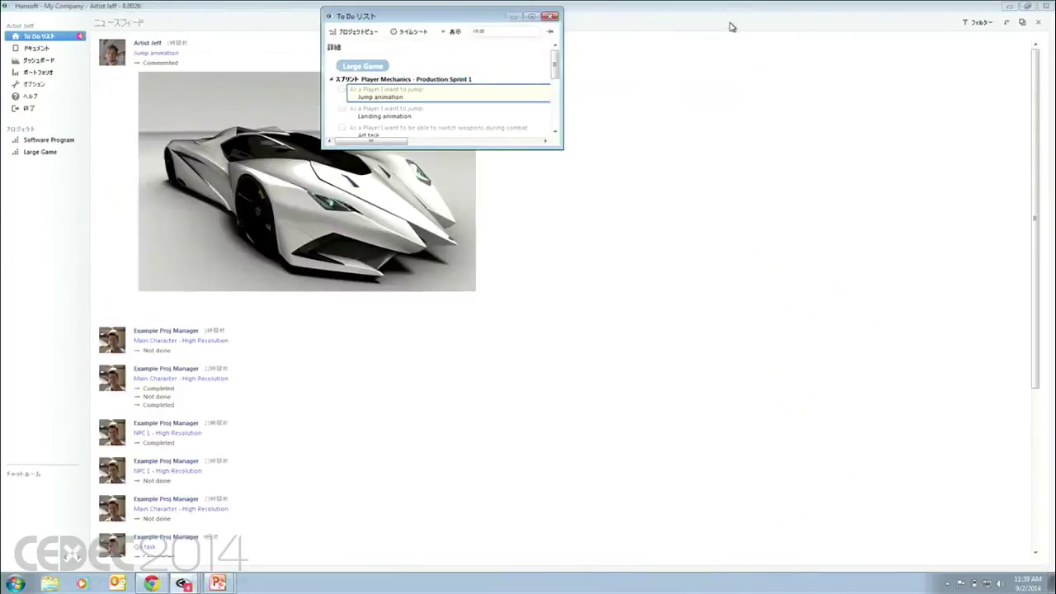
{"action": "double_click", "coordinate": [532, 17]}
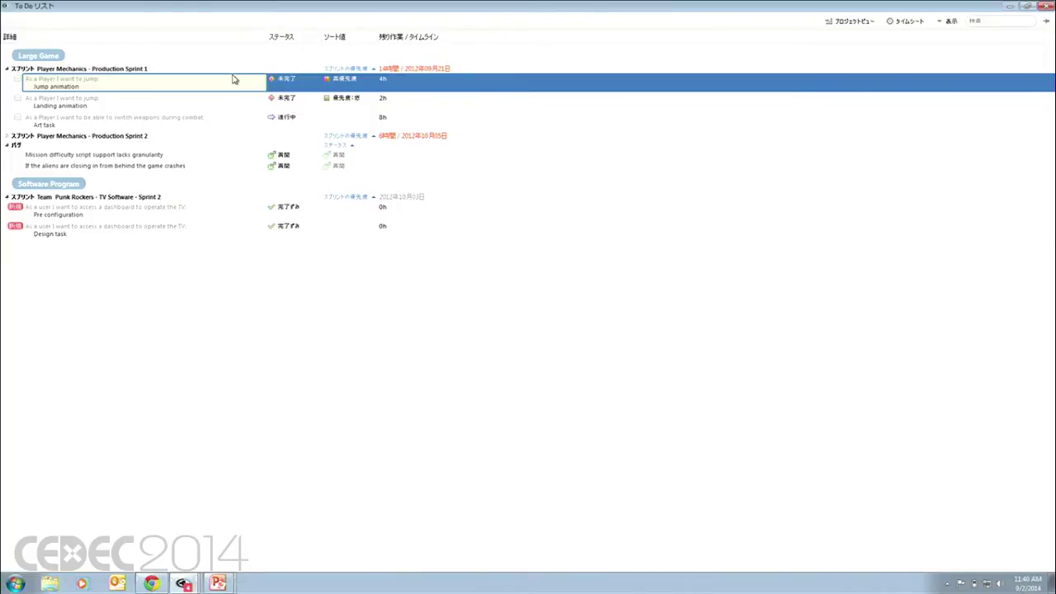
{"action": "double_click", "coordinate": [183, 86]}
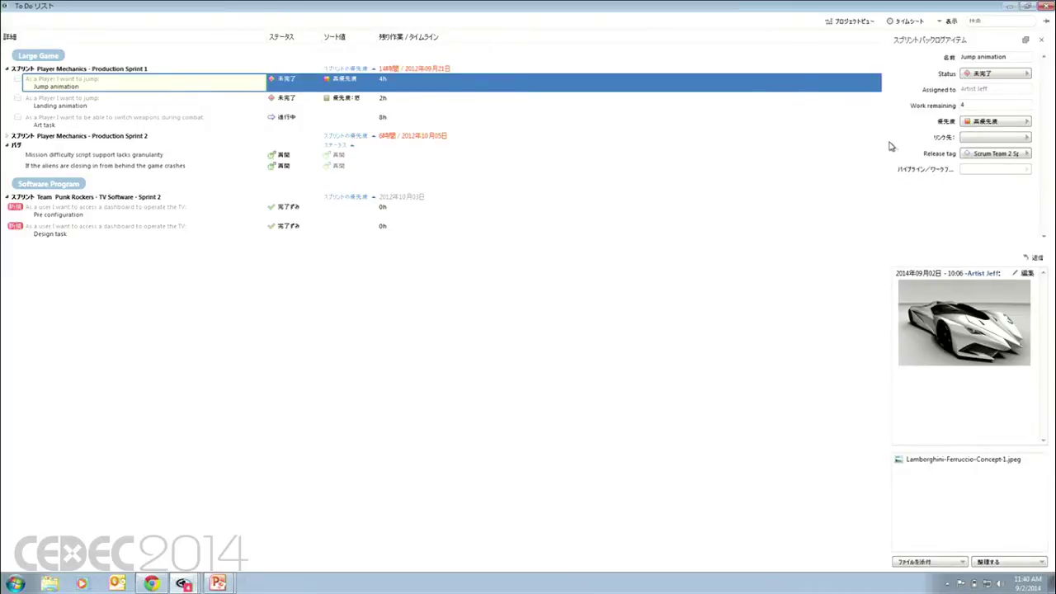
{"action": "left_click_drag", "start_coordinate": [886, 139], "coordinate": [760, 138]}
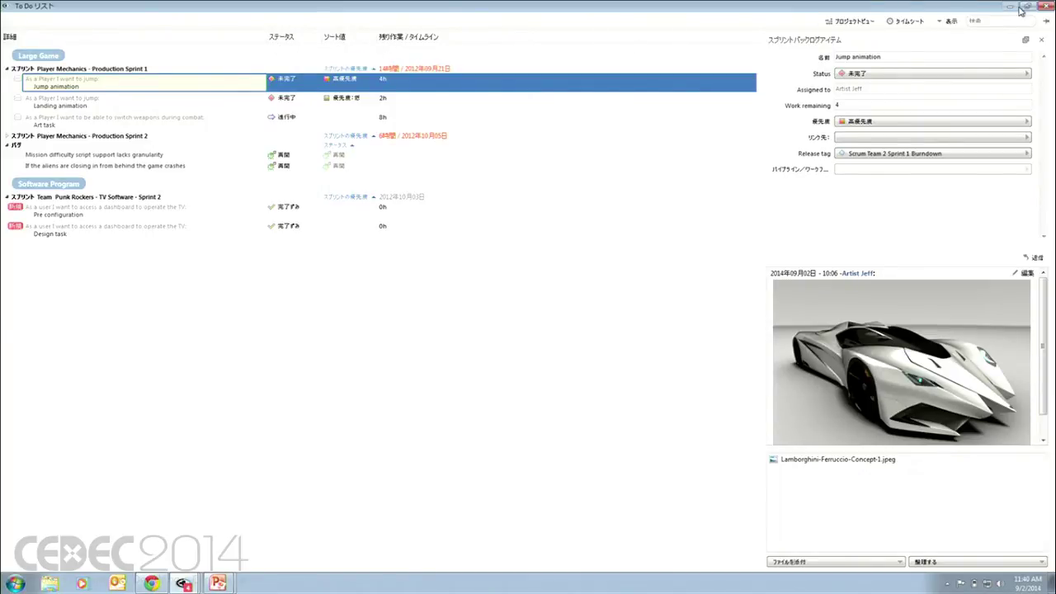
Return the To Do list to the main window beside the news feed and close the Jump animation task's details.
{"action": "left_click", "coordinate": [1050, 6]}
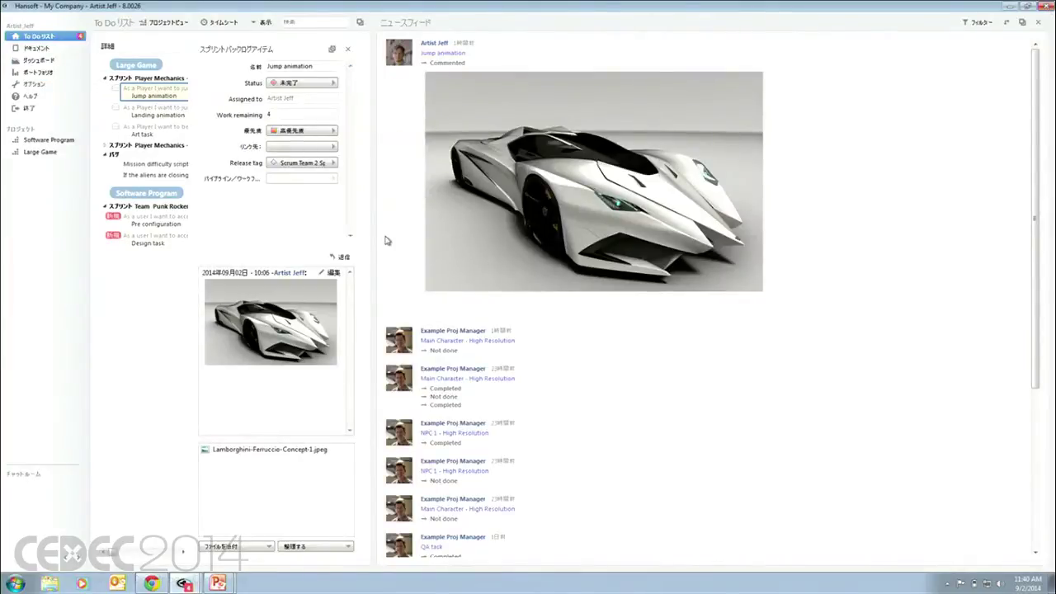
{"action": "left_click_drag", "start_coordinate": [371, 231], "coordinate": [642, 228]}
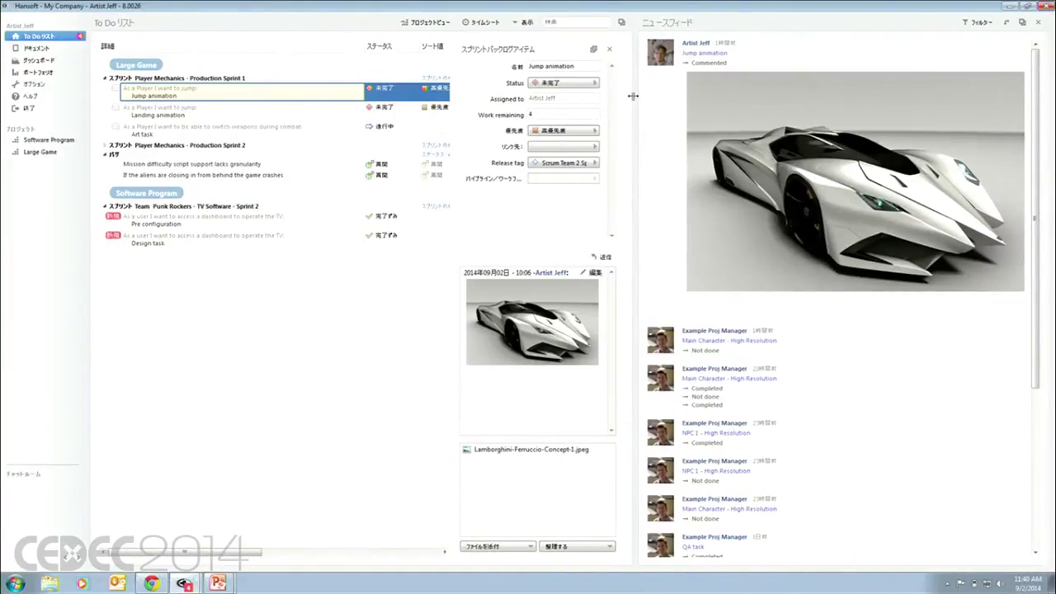
{"action": "left_click", "coordinate": [609, 49]}
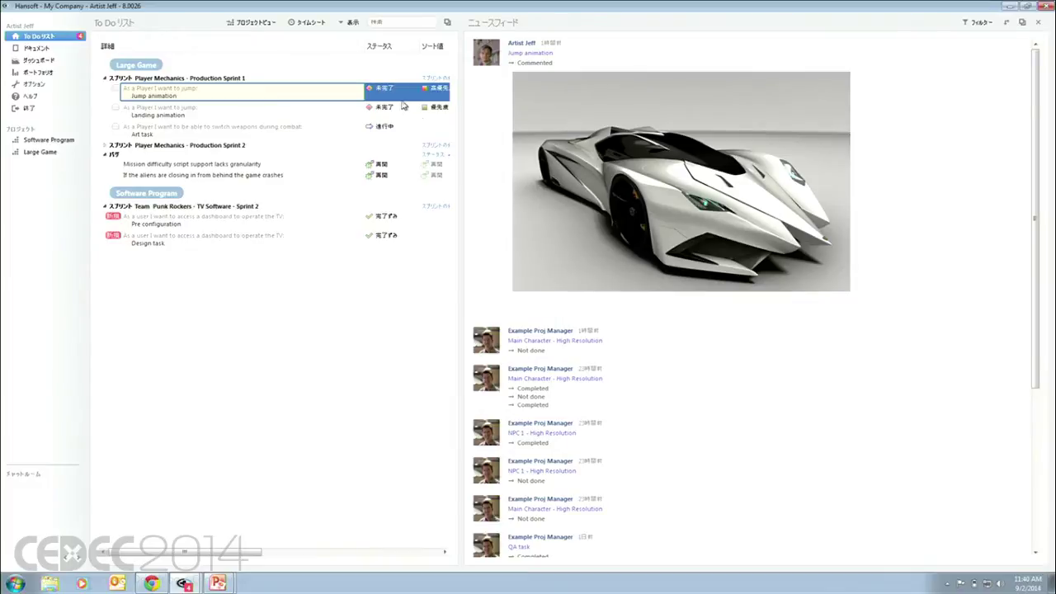
Set the Jump animation task's status to 完了ずみ and widen the To Do list to show the remaining work column.
{"action": "left_click", "coordinate": [389, 97]}
{"action": "left_click", "coordinate": [390, 97]}
{"action": "left_click", "coordinate": [390, 96]}
{"action": "left_click", "coordinate": [389, 97]}
{"action": "left_click", "coordinate": [390, 97]}
{"action": "left_click", "coordinate": [425, 114]}
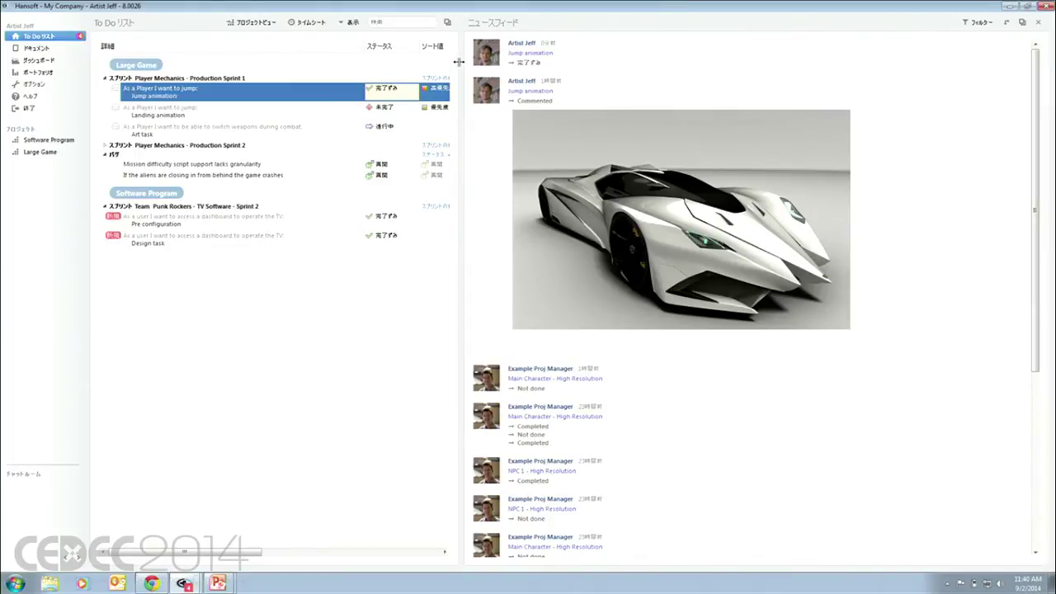
{"action": "left_click_drag", "start_coordinate": [460, 63], "coordinate": [673, 77]}
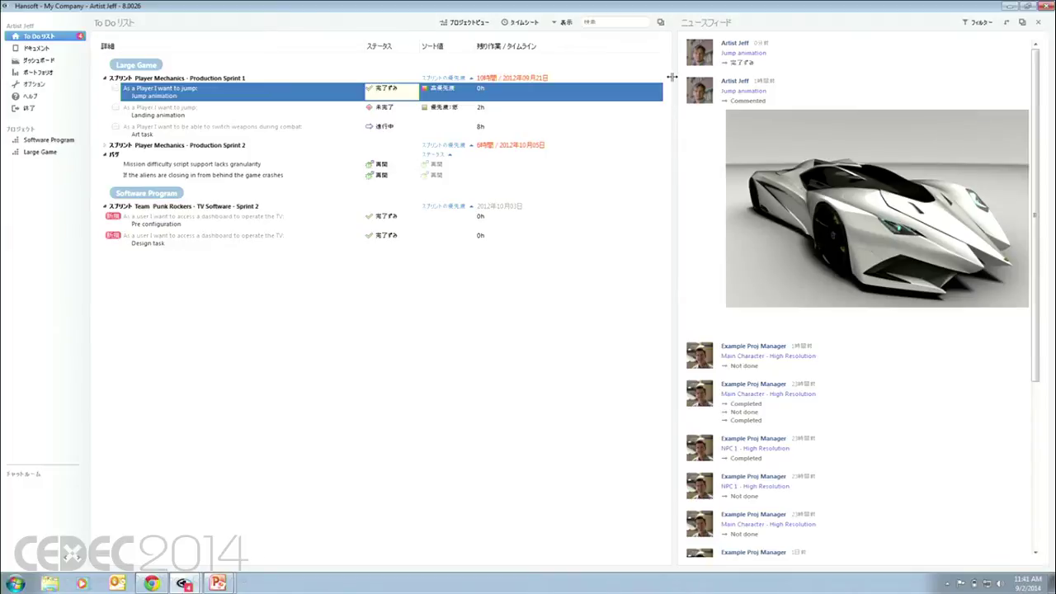
Open a chat with Example Proj Manager from the news feed and send the message "hi".
{"action": "left_click", "coordinate": [754, 347]}
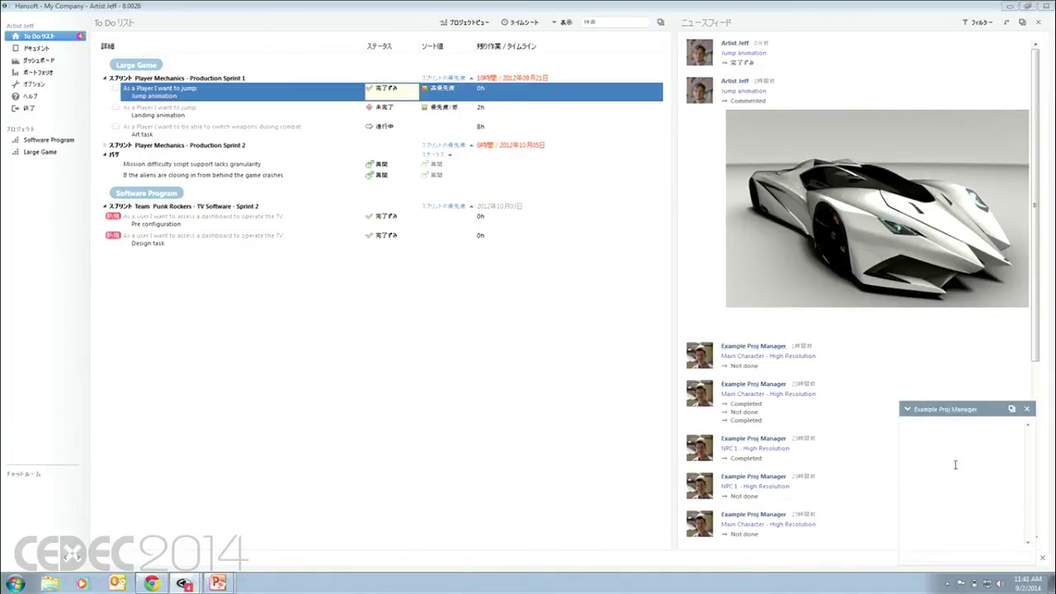
{"action": "left_click", "coordinate": [921, 555]}
{"action": "type", "text": "hi"}
{"action": "key", "text": "Return"}
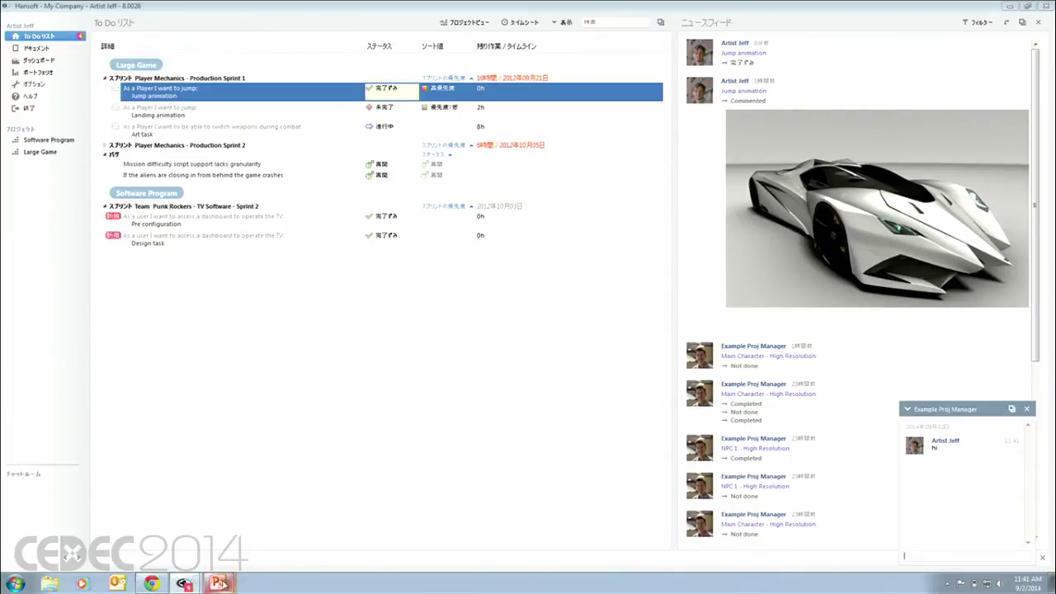
Switch to the PowerPoint presentation, resume its slide show and advance to the Cost of Ownership slide.
{"action": "mouse_move", "coordinate": [218, 583]}
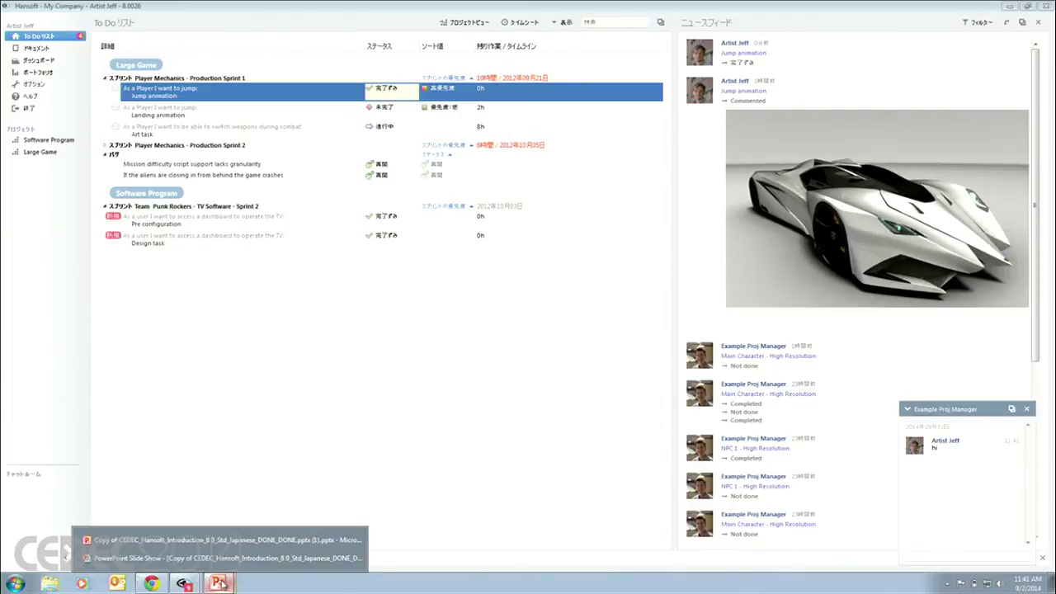
{"action": "left_click", "coordinate": [197, 543]}
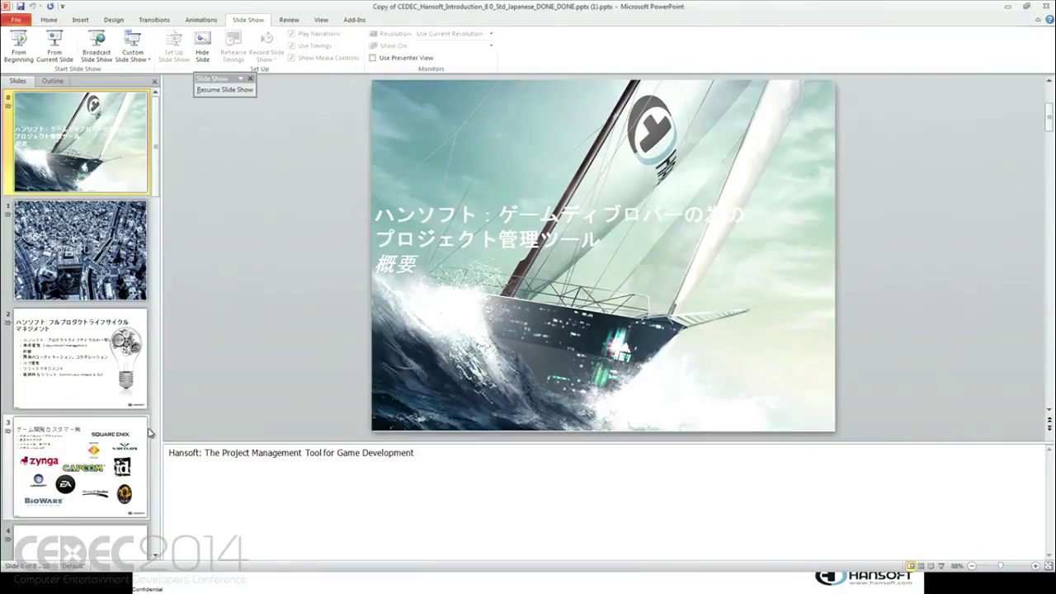
{"action": "scroll", "coordinate": [122, 450], "scroll_direction": "down", "scroll_amount": 2}
{"action": "scroll", "coordinate": [122, 450], "scroll_direction": "up", "scroll_amount": 2}
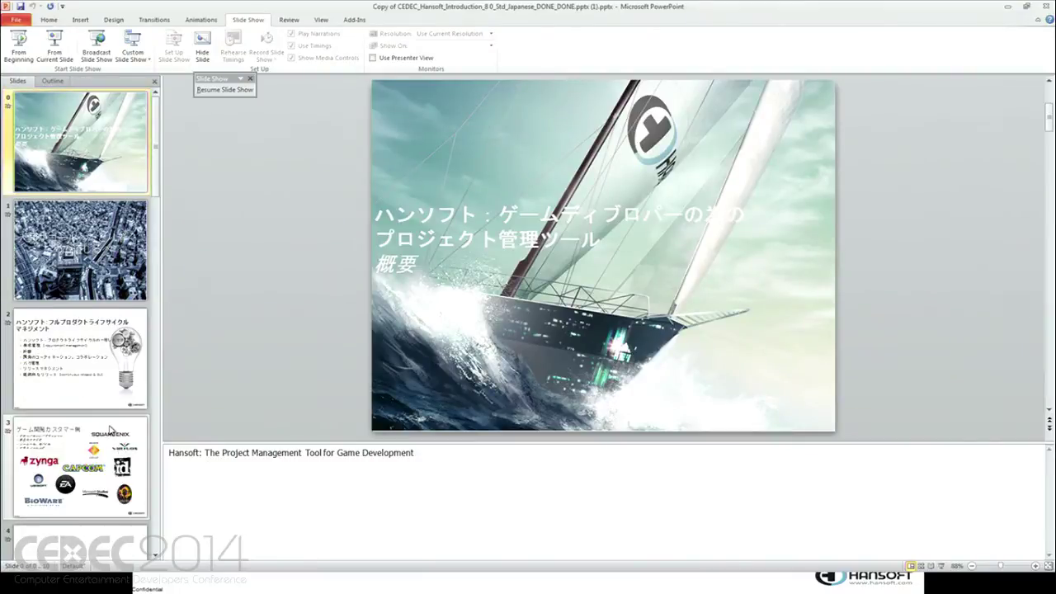
{"action": "scroll", "coordinate": [111, 433], "scroll_direction": "down", "scroll_amount": 4}
{"action": "scroll", "coordinate": [109, 428], "scroll_direction": "up", "scroll_amount": 4}
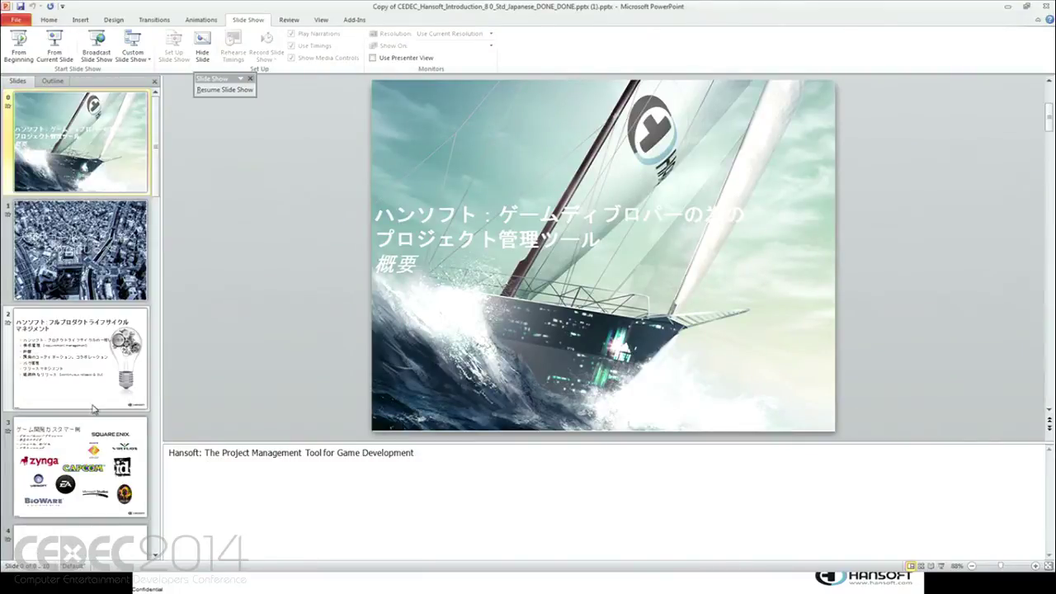
{"action": "left_click", "coordinate": [105, 448]}
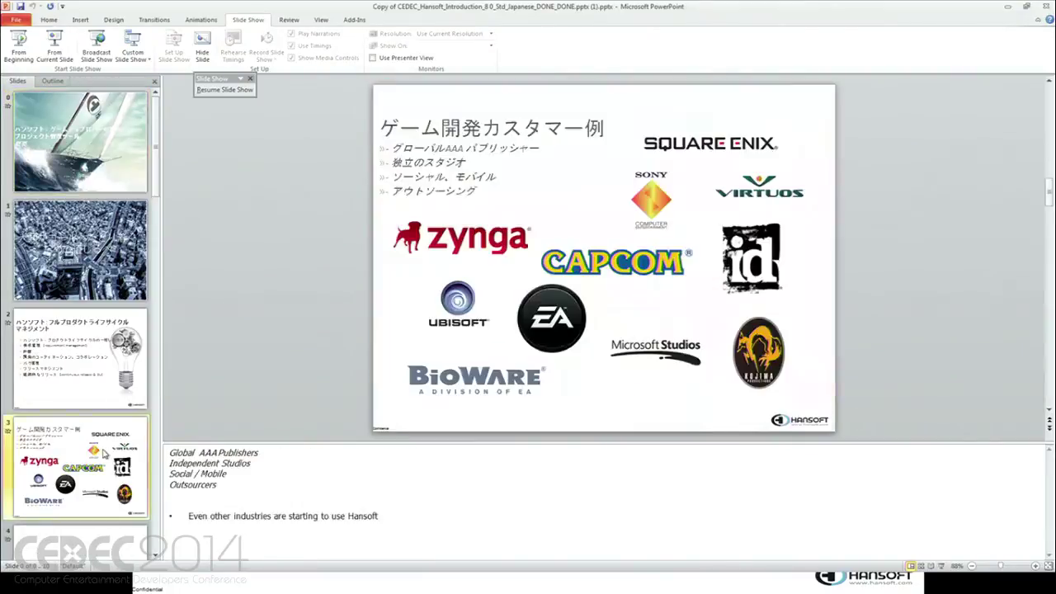
{"action": "left_click", "coordinate": [941, 566]}
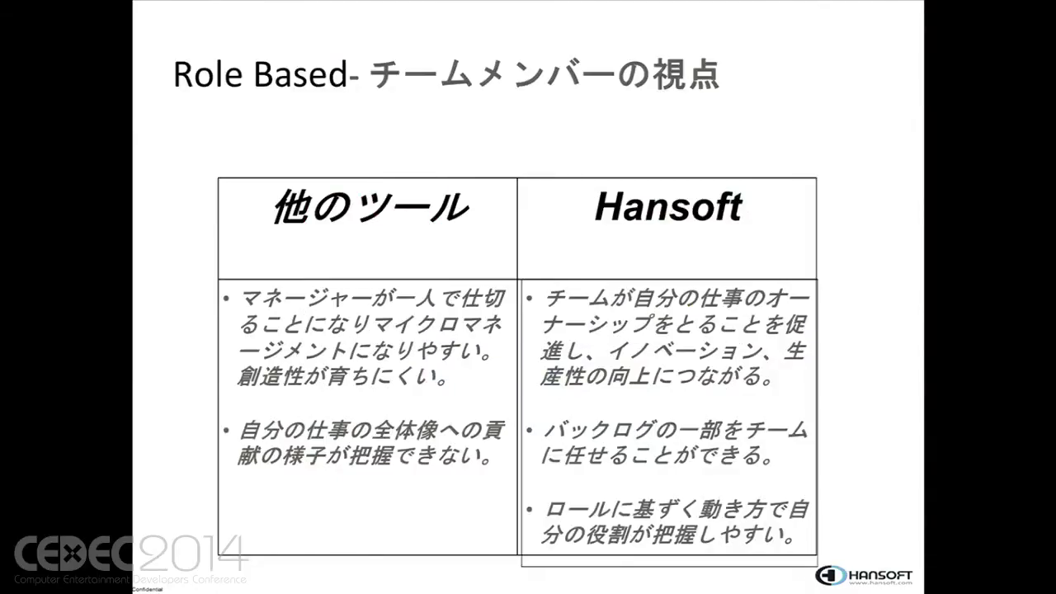
{"action": "key", "text": "Right"}
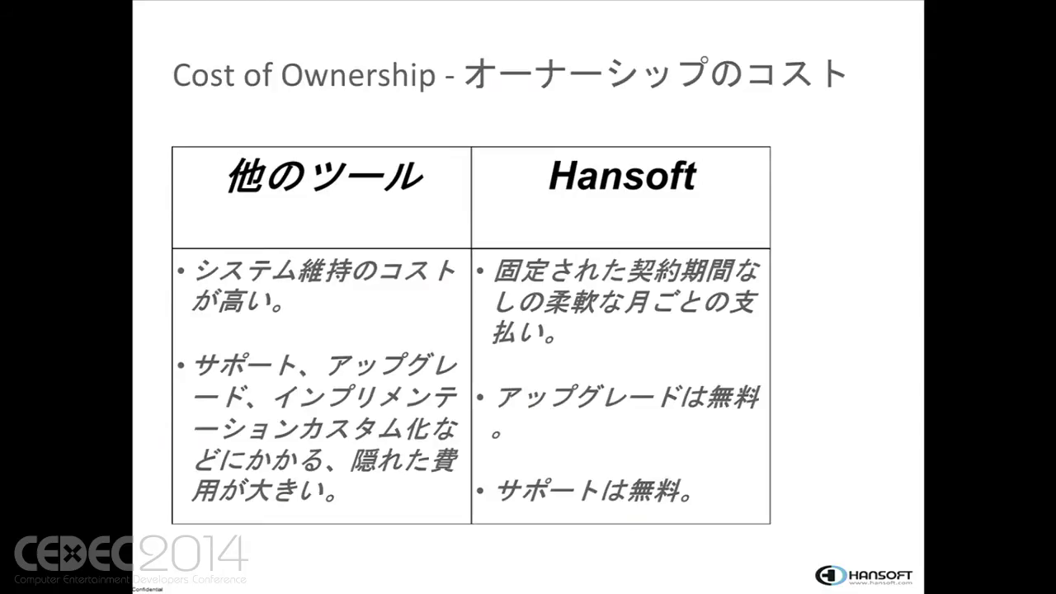